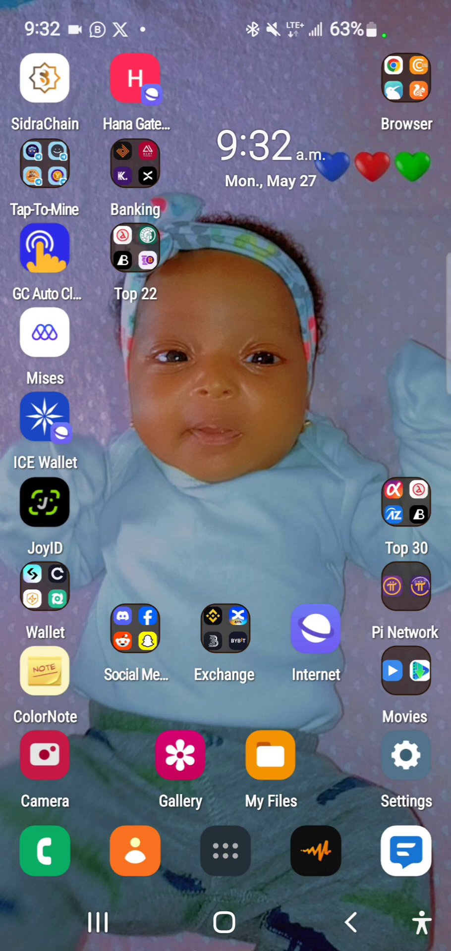
Copy the onchain token contract address from ColorNote's Onchain note, then launch MetaMask
{"action": "left_click", "coordinate": [44, 671]}
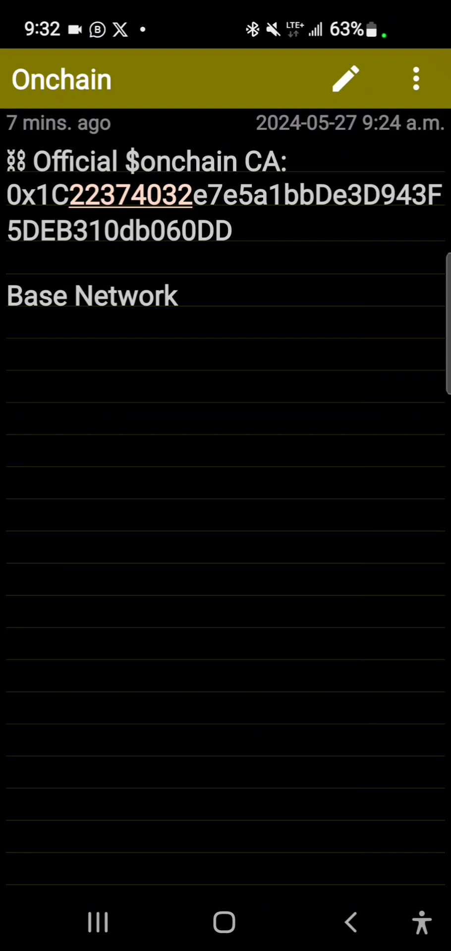
{"action": "left_click", "coordinate": [17, 228]}
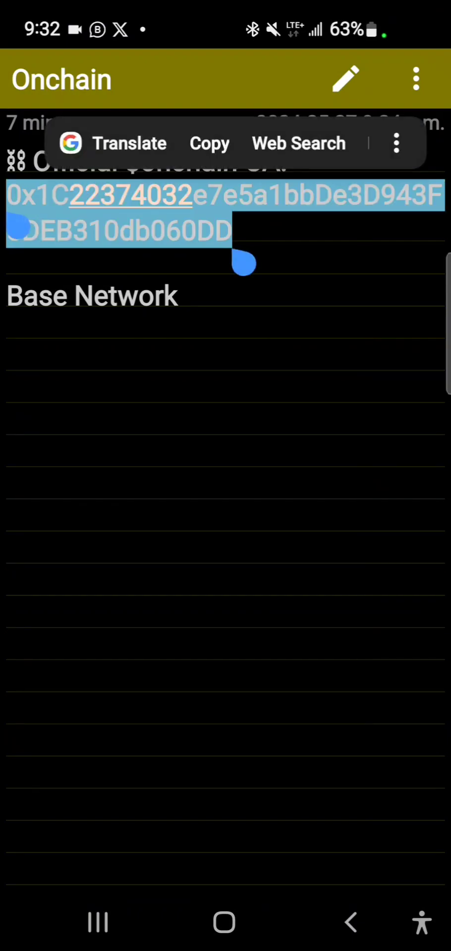
{"action": "left_click", "coordinate": [209, 143]}
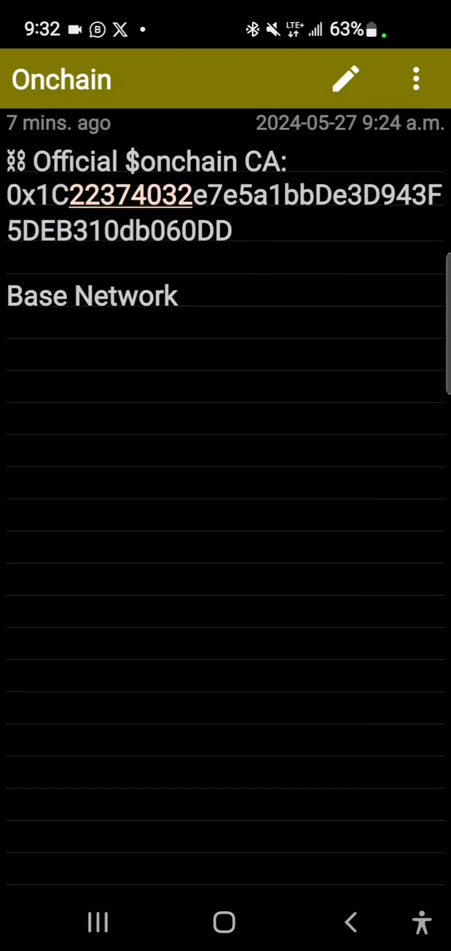
{"action": "left_click", "coordinate": [224, 922]}
{"action": "left_click", "coordinate": [45, 587]}
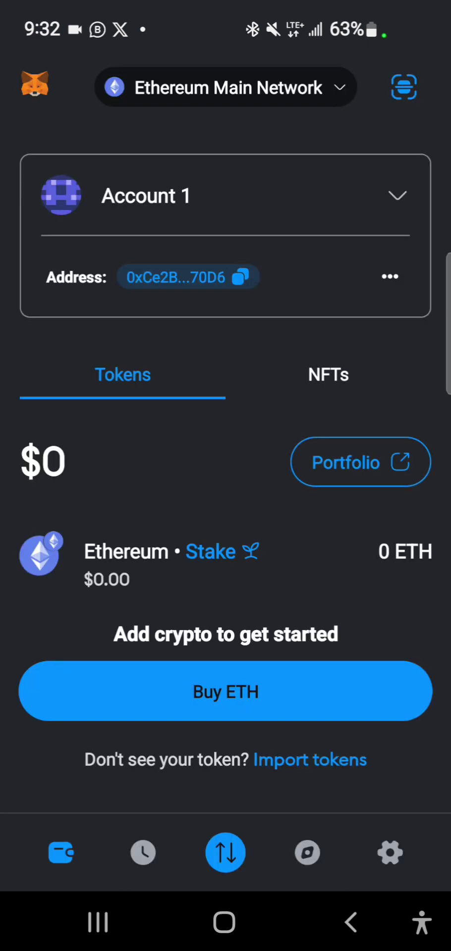
{"action": "left_click", "coordinate": [322, 627]}
{"action": "left_click", "coordinate": [295, 760]}
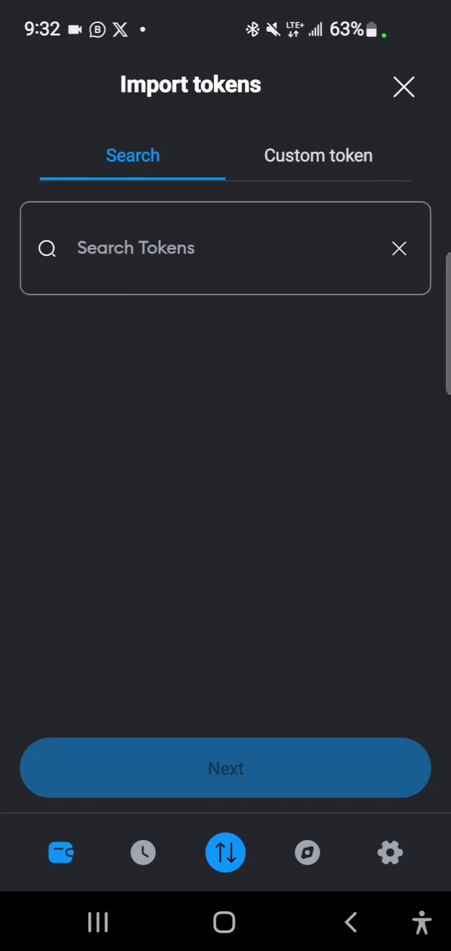
{"action": "left_click", "coordinate": [317, 156]}
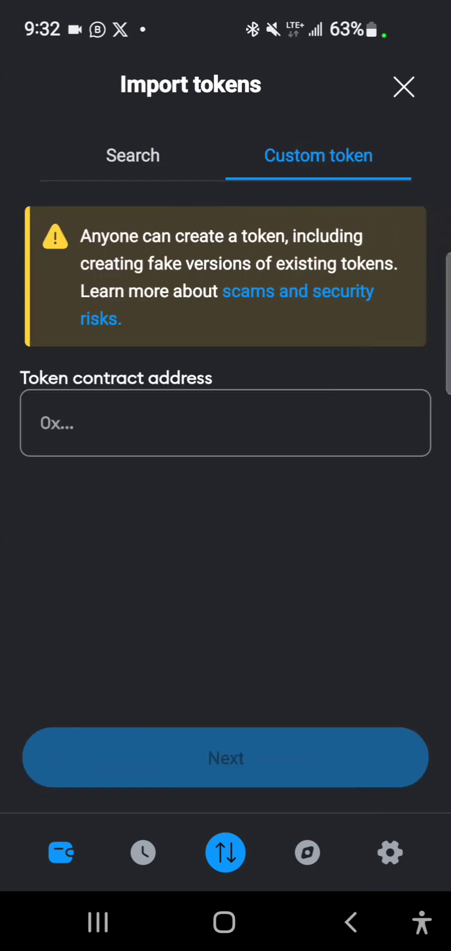
{"action": "left_click", "coordinate": [111, 423]}
{"action": "left_click", "coordinate": [223, 610]}
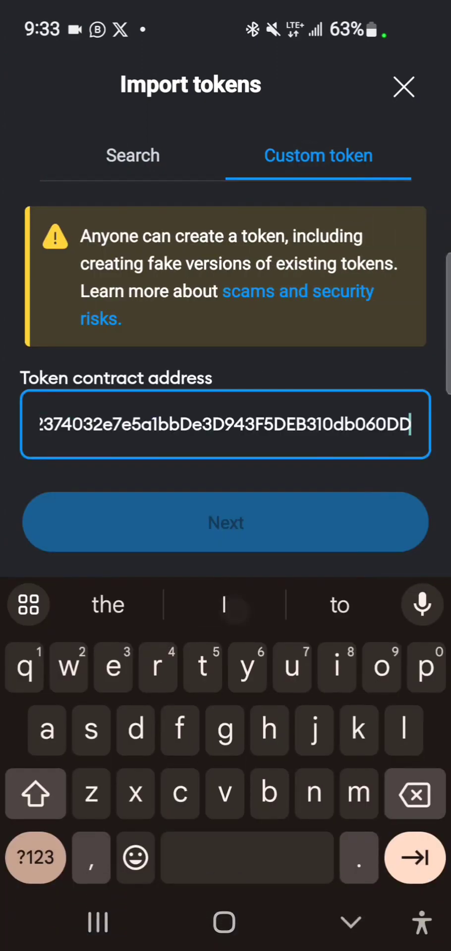
{"action": "left_click", "coordinate": [351, 922]}
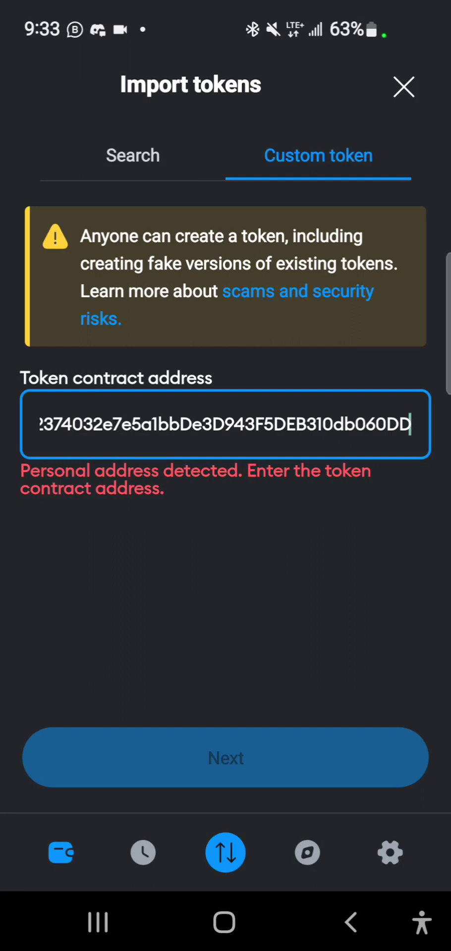
{"action": "left_click", "coordinate": [403, 87]}
{"action": "left_click", "coordinate": [404, 87]}
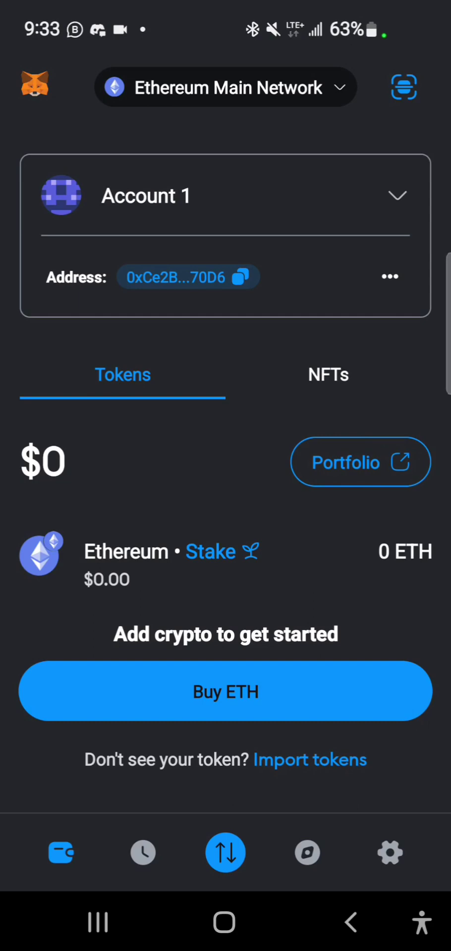
Open MetaMask's network list and scroll through the available networks
{"action": "left_click", "coordinate": [226, 87]}
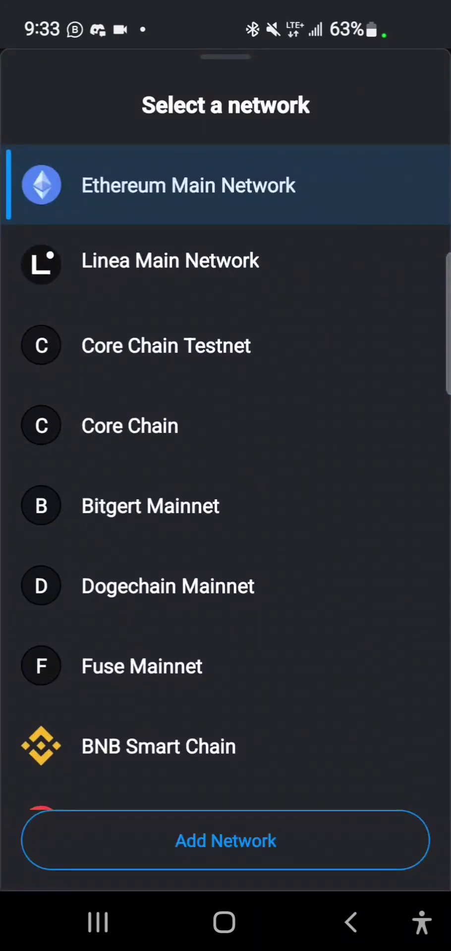
{"action": "left_click_drag", "start_coordinate": [40, 468], "coordinate": [28, 393]}
{"action": "left_click_drag", "start_coordinate": [304, 671], "coordinate": [304, 367]}
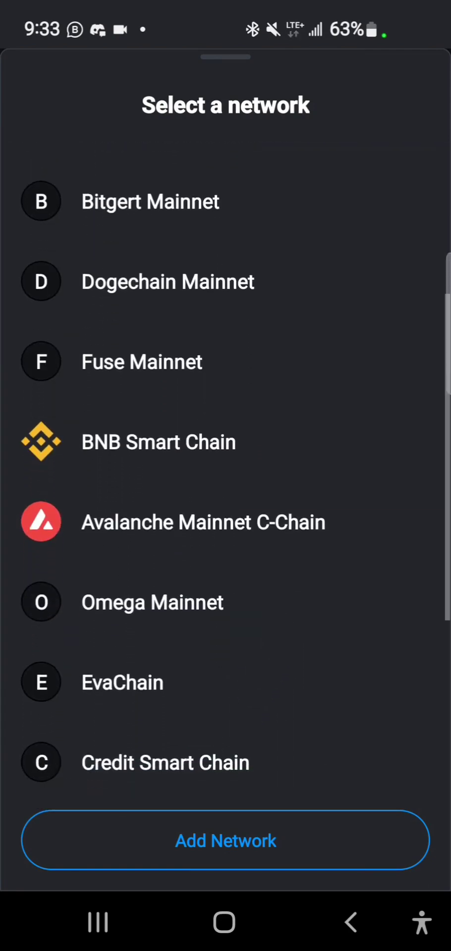
{"action": "left_click_drag", "start_coordinate": [248, 710], "coordinate": [270, 643]}
{"action": "left_click_drag", "start_coordinate": [300, 683], "coordinate": [299, 545]}
{"action": "left_click_drag", "start_coordinate": [267, 683], "coordinate": [267, 550]}
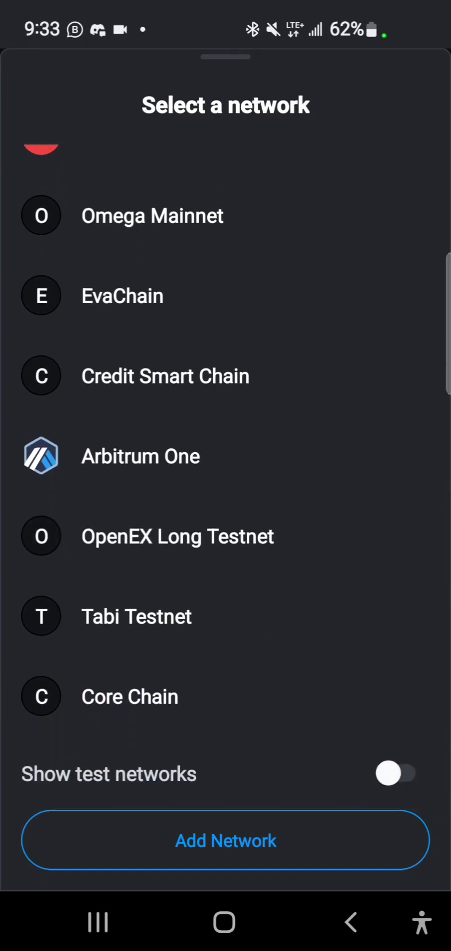
{"action": "left_click_drag", "start_coordinate": [304, 668], "coordinate": [305, 619]}
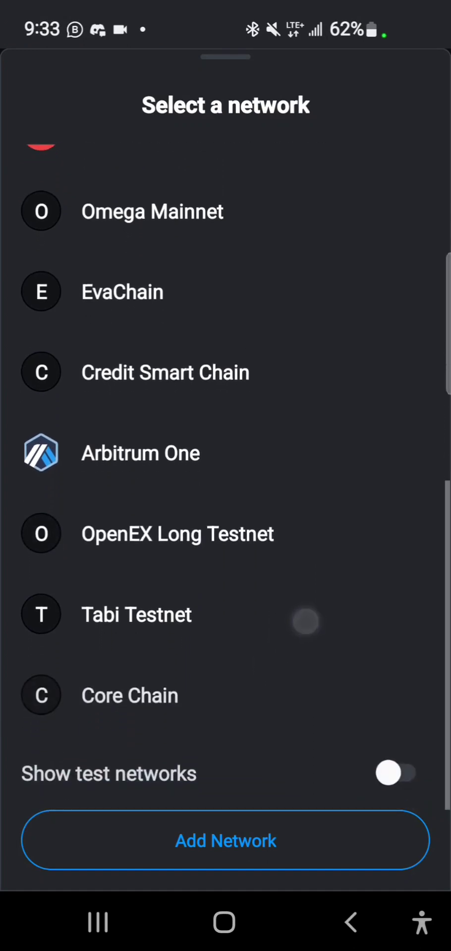
{"action": "left_click_drag", "start_coordinate": [236, 763], "coordinate": [236, 714]}
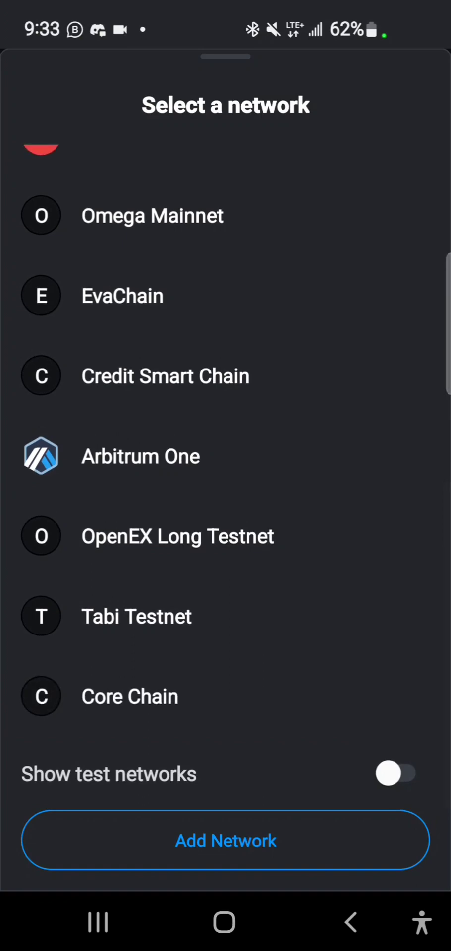
Add Base Mainnet from the popular networks and switch the wallet to it
{"action": "left_click", "coordinate": [241, 845]}
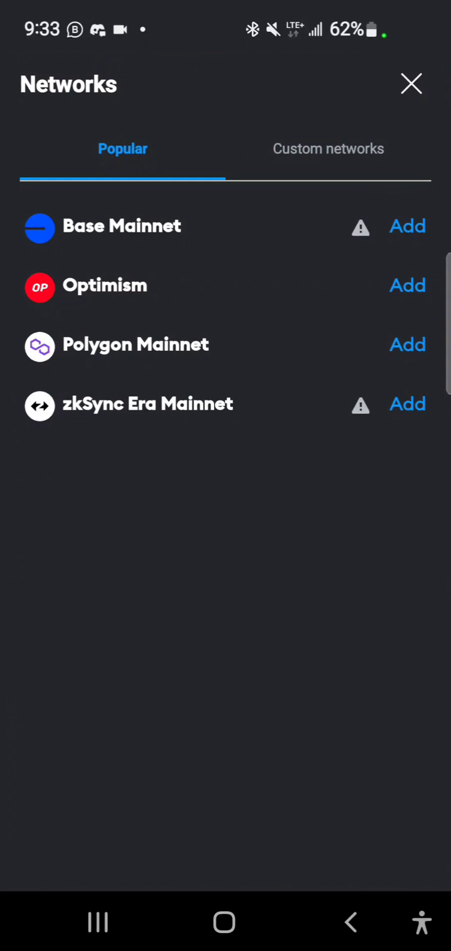
{"action": "left_click", "coordinate": [407, 226]}
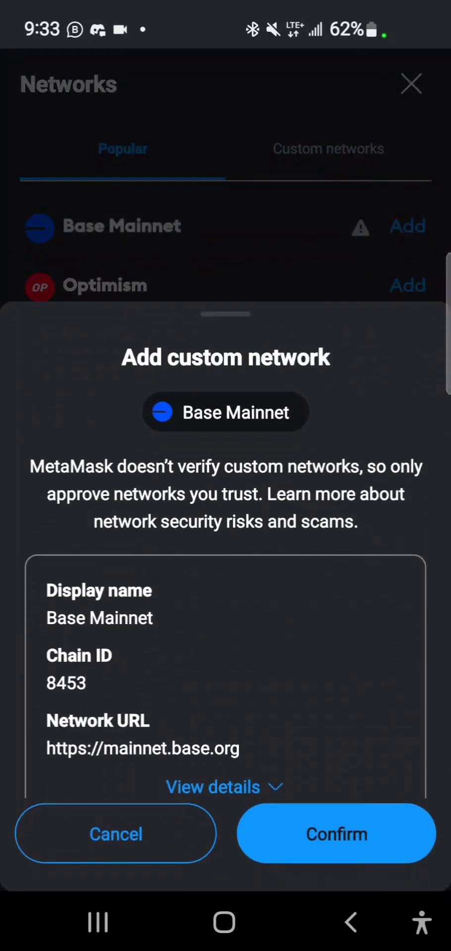
{"action": "left_click", "coordinate": [337, 833]}
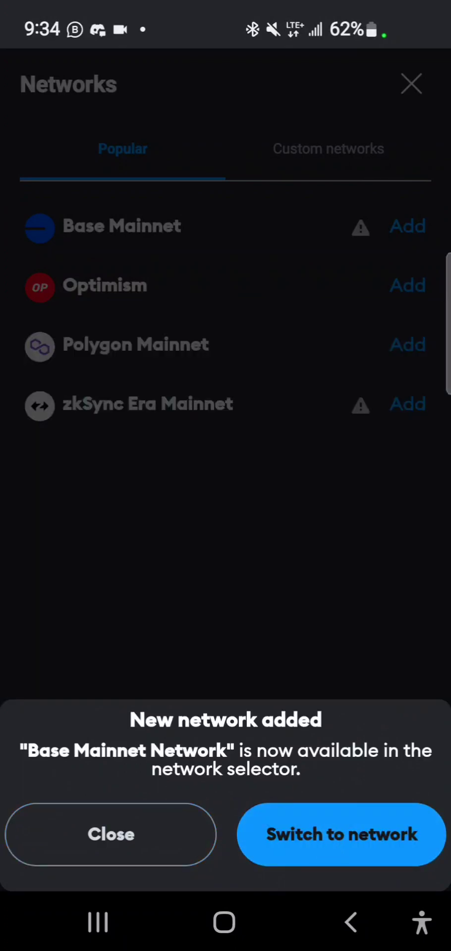
{"action": "left_click", "coordinate": [345, 837]}
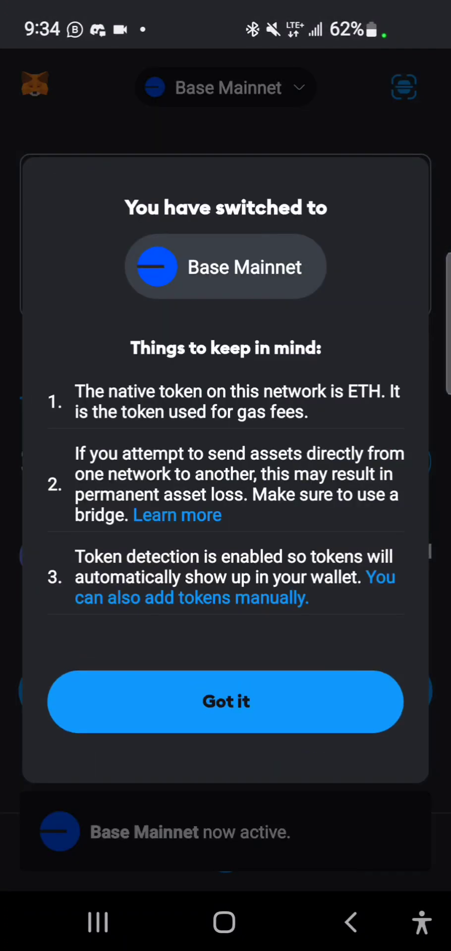
{"action": "left_click", "coordinate": [297, 705]}
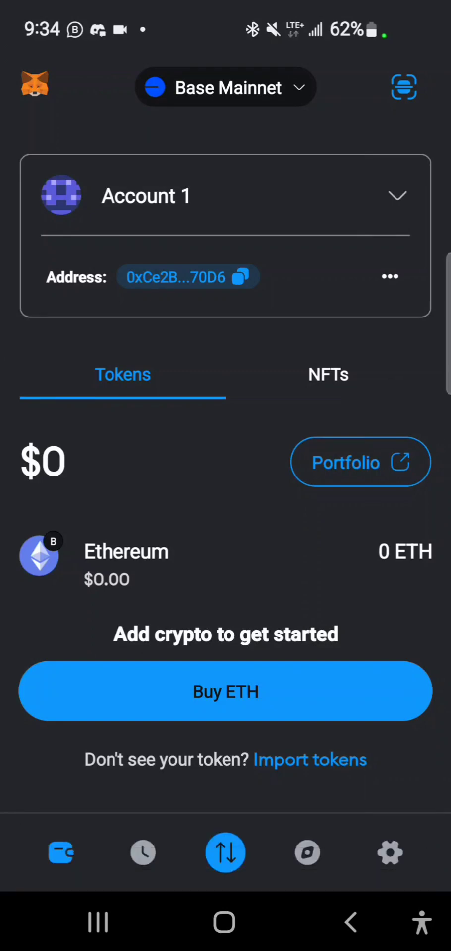
Paste the copied onchain contract address into MetaMask's custom token import form
{"action": "left_click", "coordinate": [300, 760]}
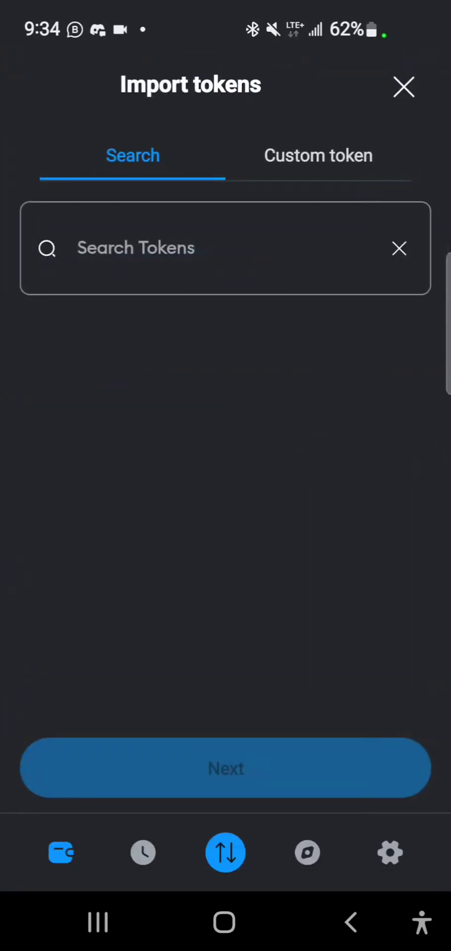
{"action": "left_click", "coordinate": [300, 155]}
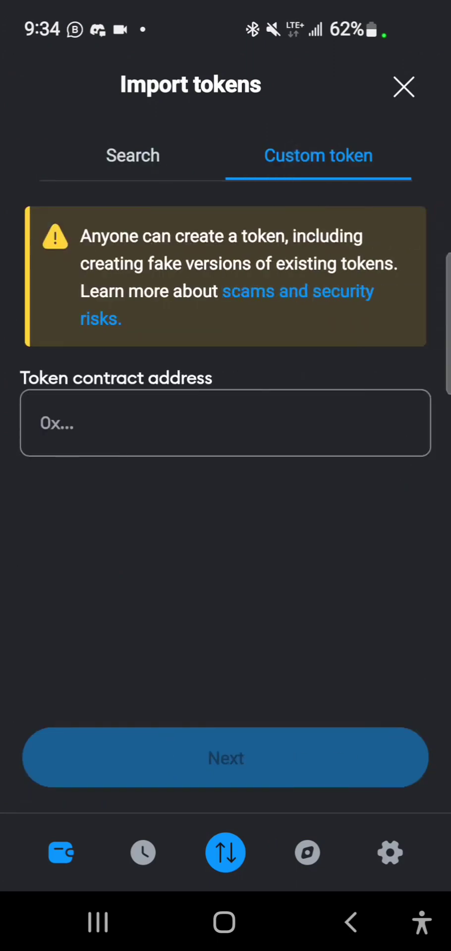
{"action": "left_click", "coordinate": [187, 422]}
{"action": "left_click", "coordinate": [244, 619]}
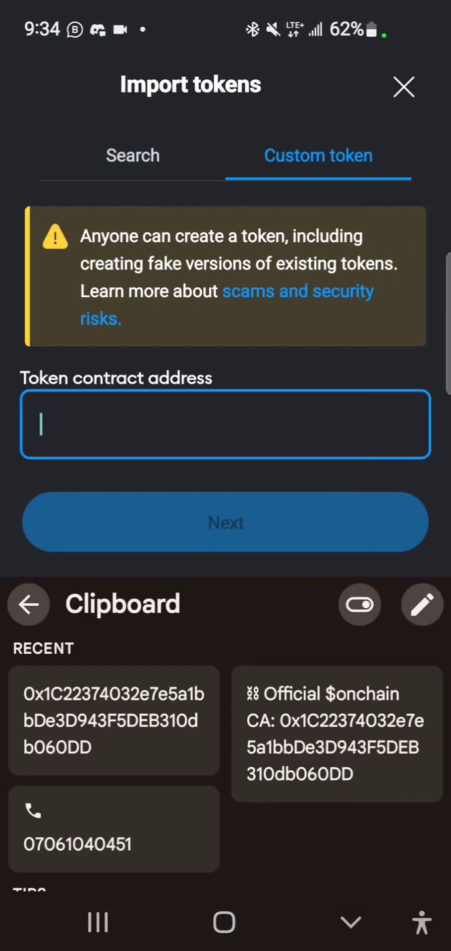
{"action": "left_click", "coordinate": [135, 727]}
{"action": "left_click", "coordinate": [351, 922]}
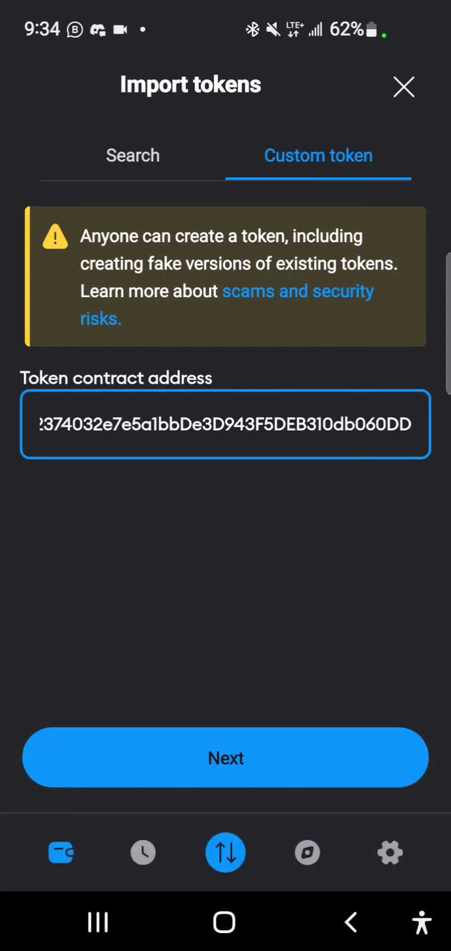
Confirm the ONCHAIN token import so it's listed beside Ethereum on Base Mainnet
{"action": "left_click", "coordinate": [225, 758]}
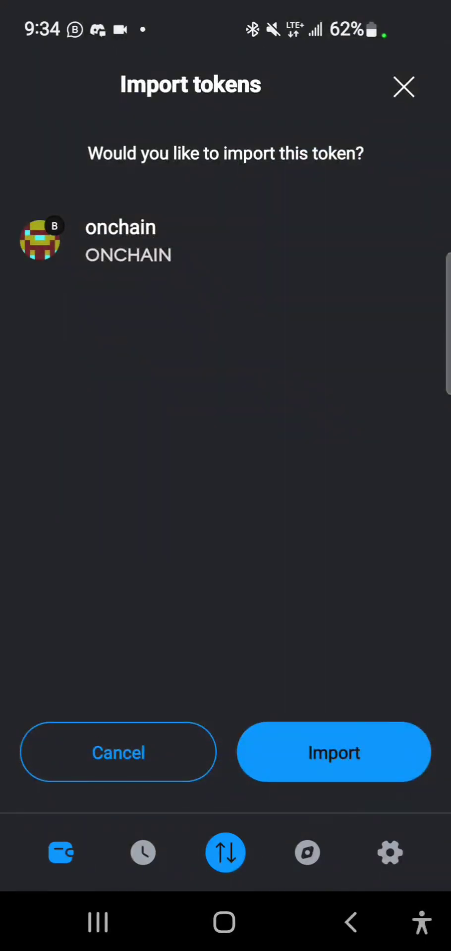
{"action": "left_click", "coordinate": [333, 752]}
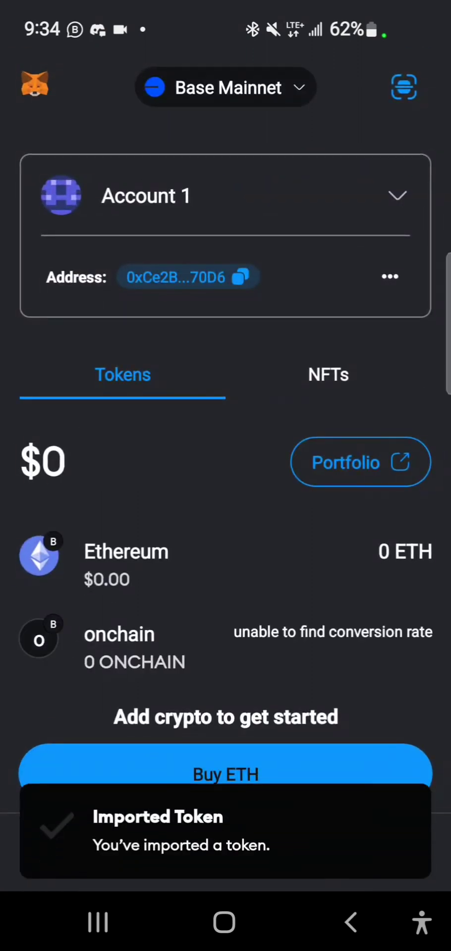
{"action": "scroll", "coordinate": [226, 594], "scroll_direction": "down", "scroll_amount": 1}
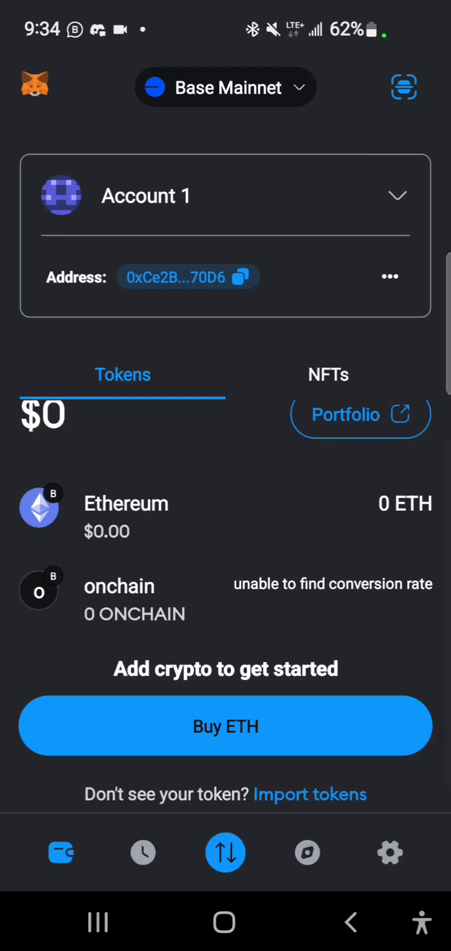
{"action": "left_click", "coordinate": [225, 87]}
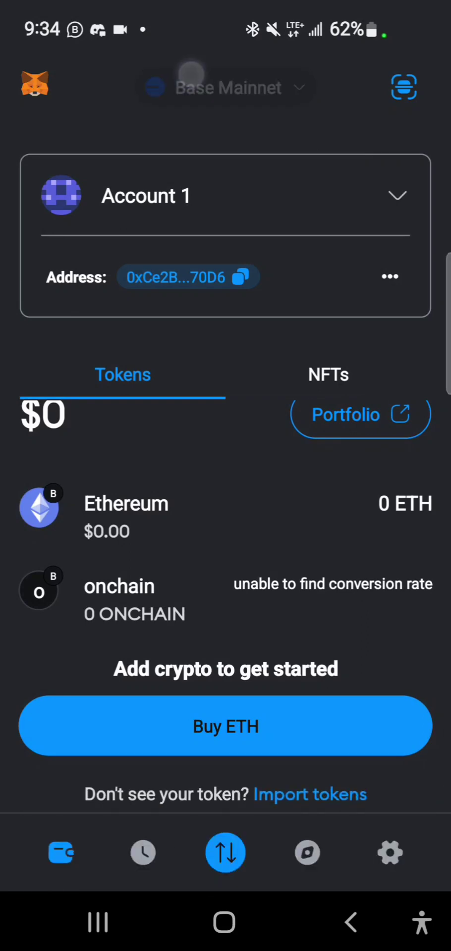
{"action": "scroll", "coordinate": [226, 495], "scroll_direction": "down", "scroll_amount": 10}
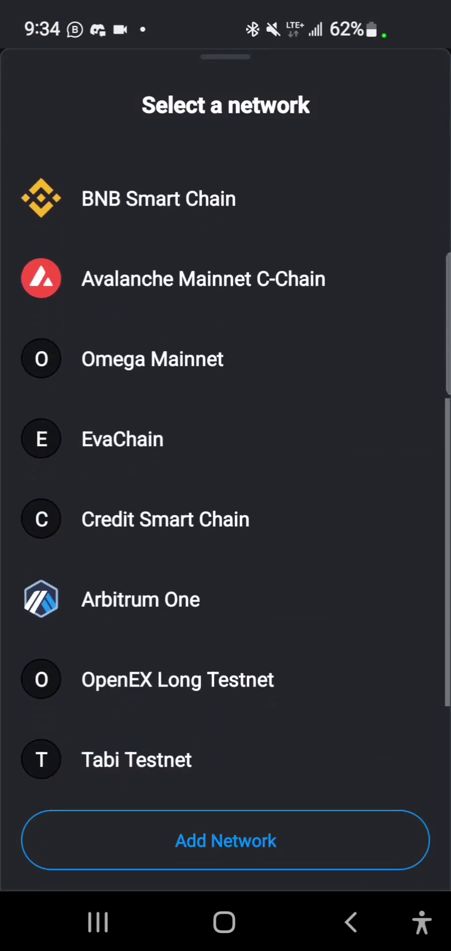
{"action": "scroll", "coordinate": [238, 731], "scroll_direction": "up", "scroll_amount": 15}
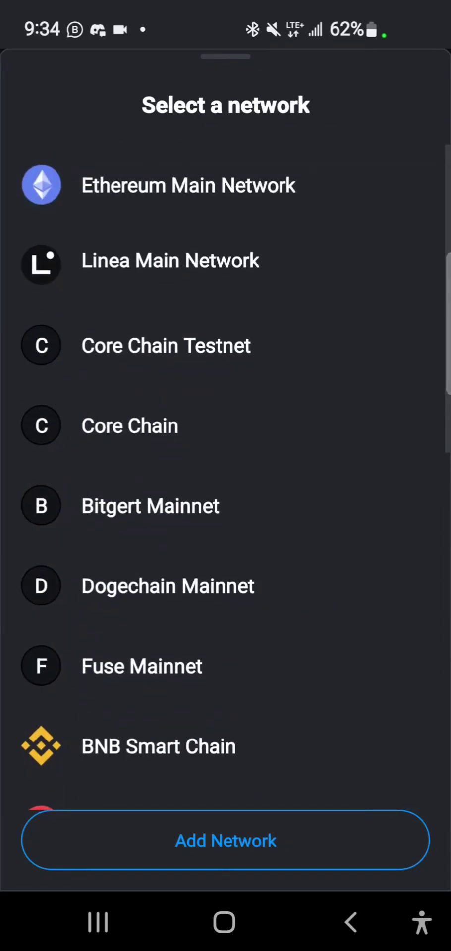
{"action": "scroll", "coordinate": [264, 723], "scroll_direction": "down", "scroll_amount": 5}
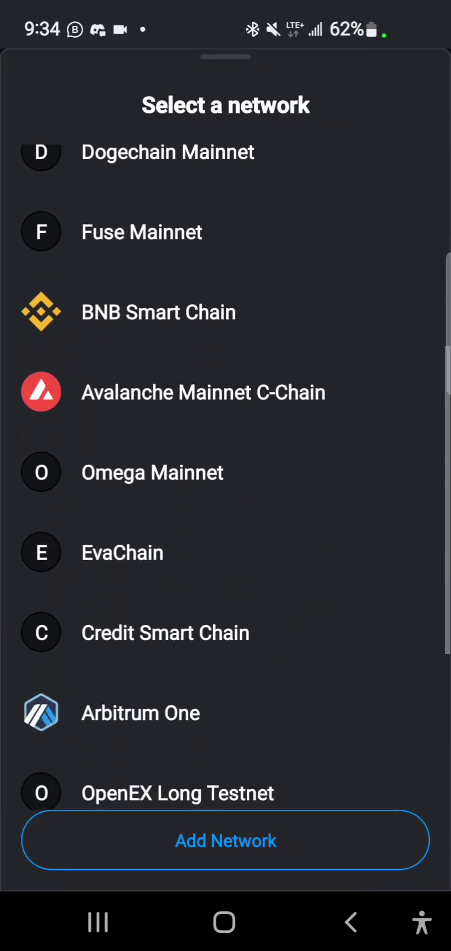
{"action": "left_click", "coordinate": [270, 842]}
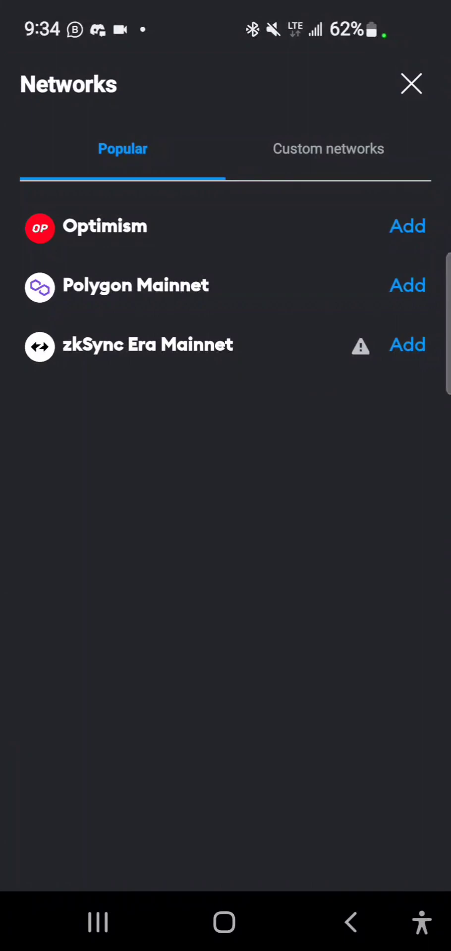
{"action": "left_click", "coordinate": [302, 148]}
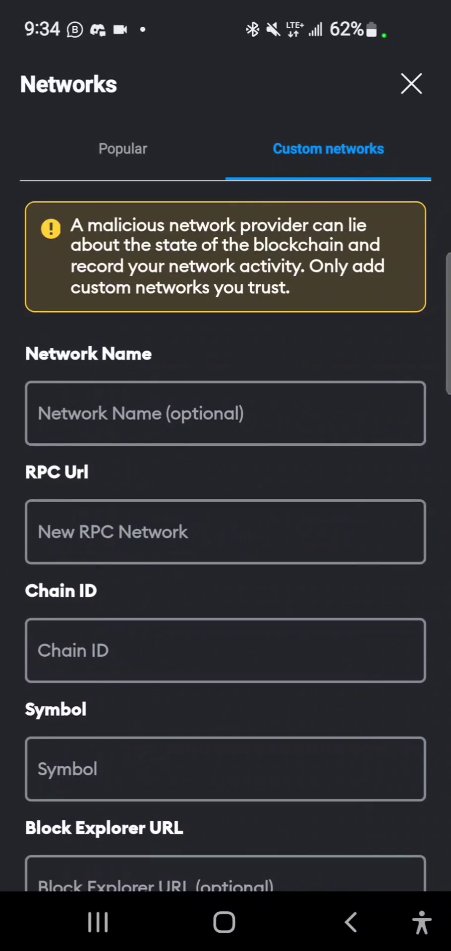
{"action": "left_click_drag", "start_coordinate": [265, 773], "coordinate": [266, 709]}
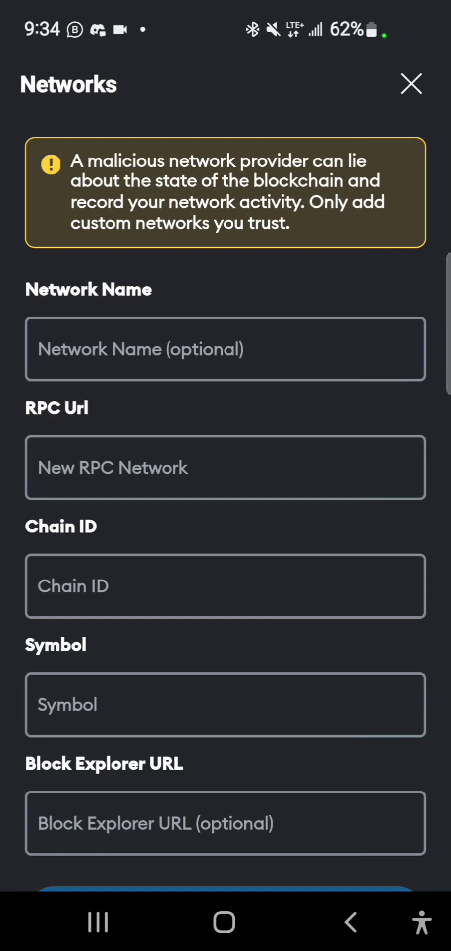
{"action": "left_click_drag", "start_coordinate": [226, 545], "coordinate": [225, 474]}
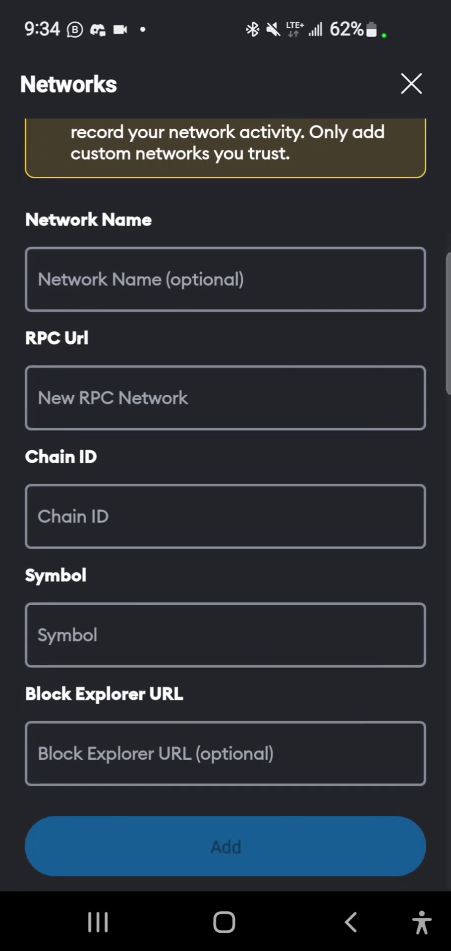
{"action": "left_click_drag", "start_coordinate": [230, 664], "coordinate": [230, 761]}
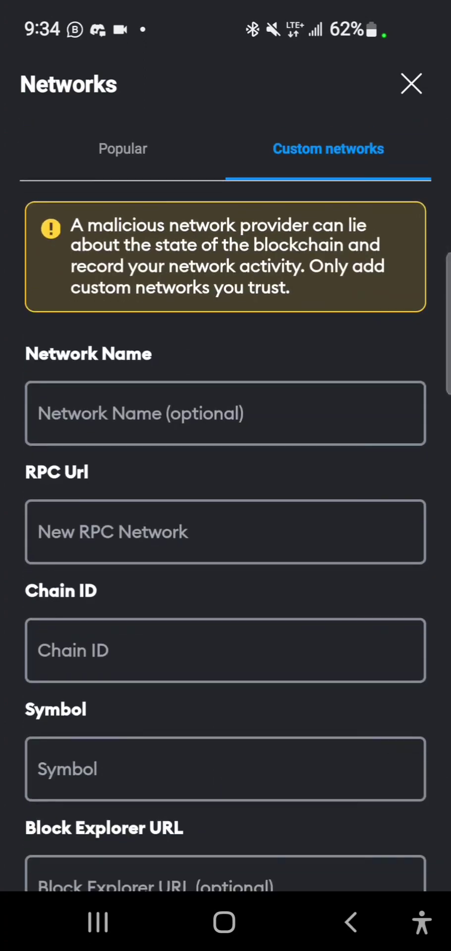
{"action": "left_click", "coordinate": [411, 84]}
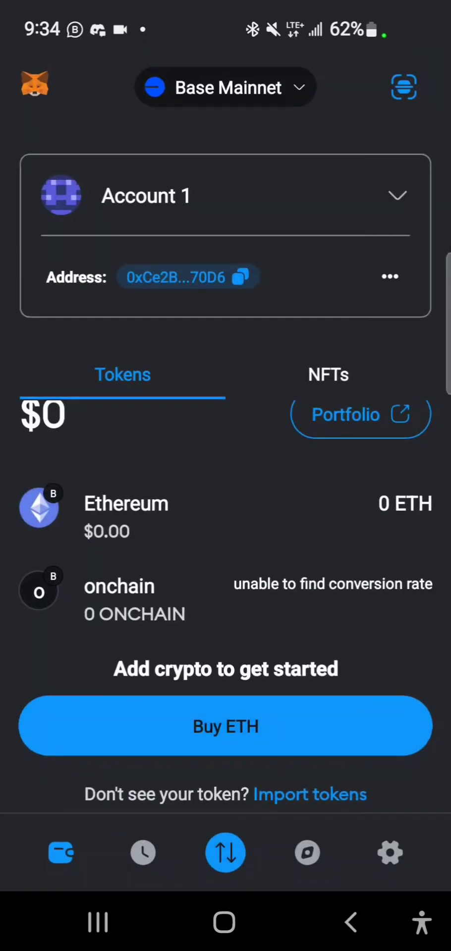
{"action": "scroll", "coordinate": [225, 594], "scroll_direction": "up", "scroll_amount": 2}
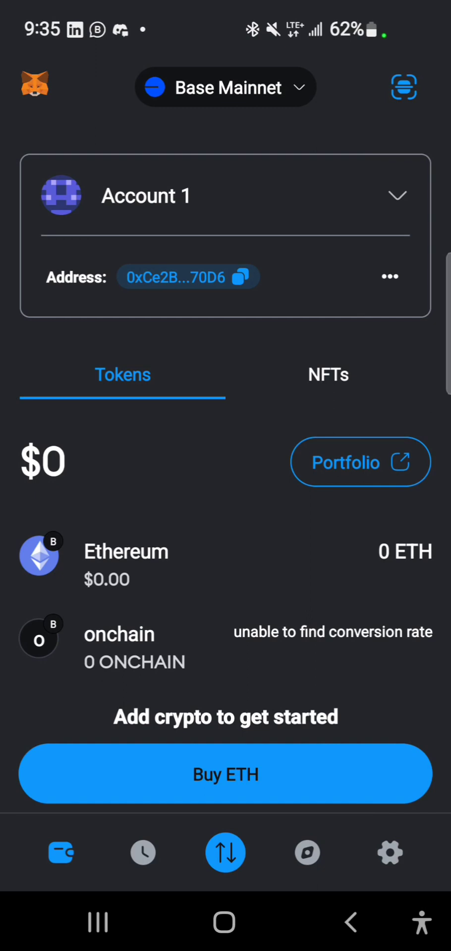
{"action": "left_click_drag", "start_coordinate": [314, 600], "coordinate": [314, 521]}
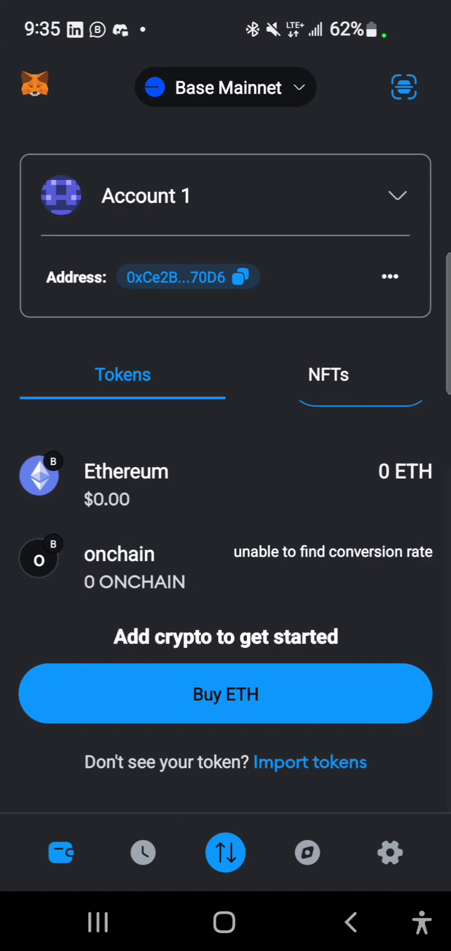